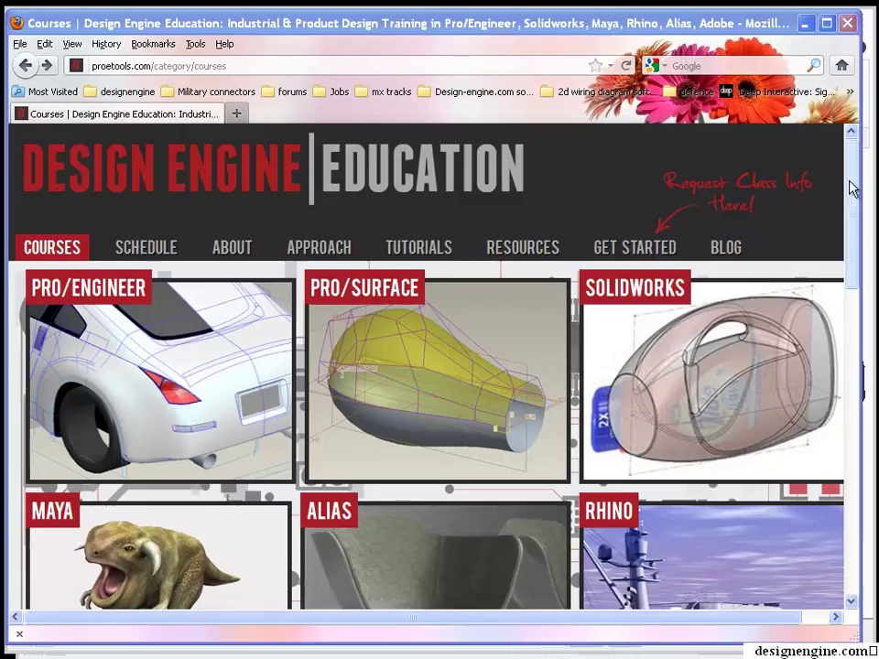
Open the Pro/Surface course category and browse its Level 1–8 courses and the one-week ISDX intensive.
{"action": "left_click_drag", "start_coordinate": [854, 189], "coordinate": [866, 340]}
{"action": "scroll", "coordinate": [494, 278], "scroll_direction": "up", "scroll_amount": 8}
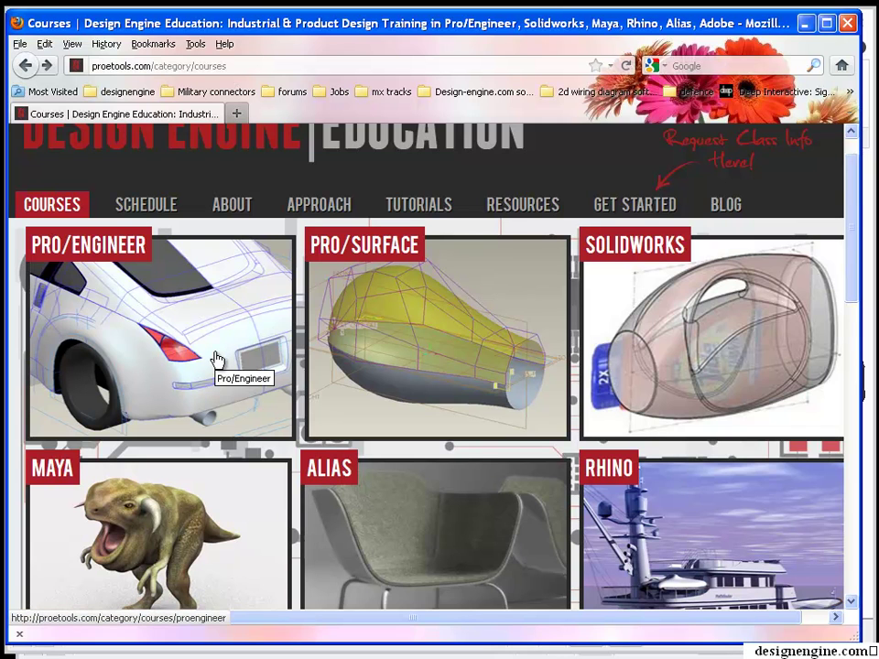
{"action": "left_click", "coordinate": [443, 365]}
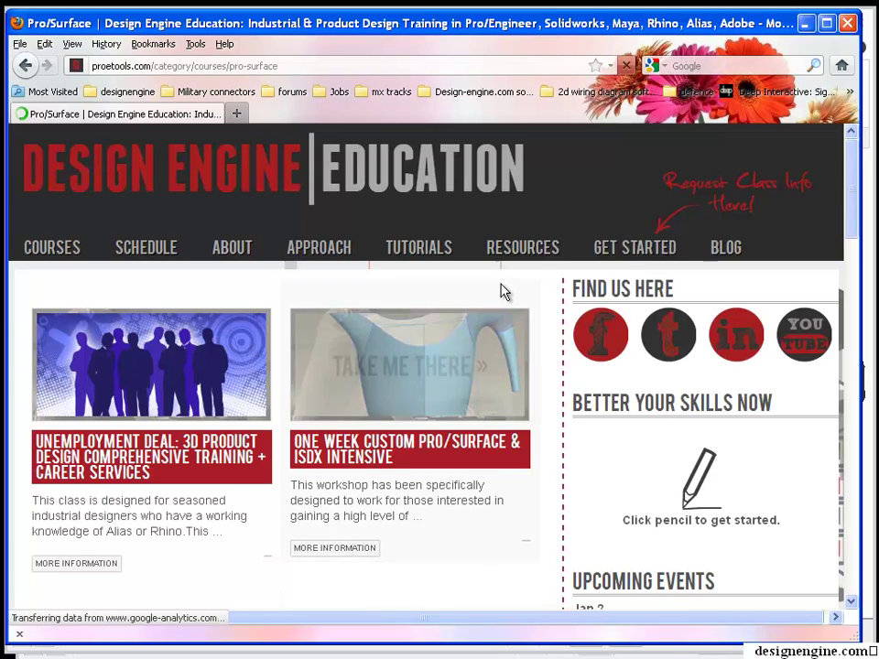
{"action": "scroll", "coordinate": [550, 247], "scroll_direction": "down", "scroll_amount": 5}
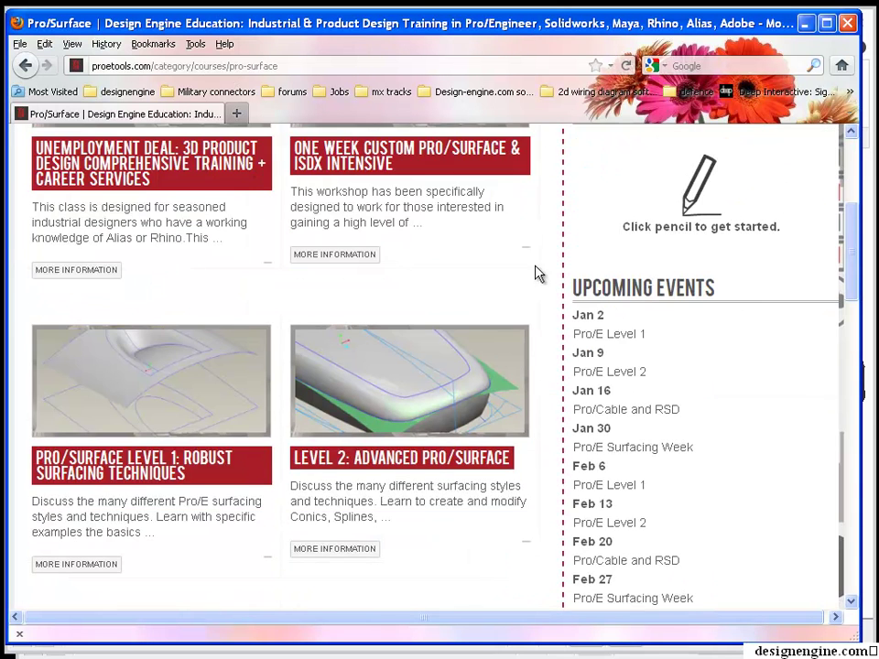
{"action": "scroll", "coordinate": [524, 278], "scroll_direction": "down", "scroll_amount": 3}
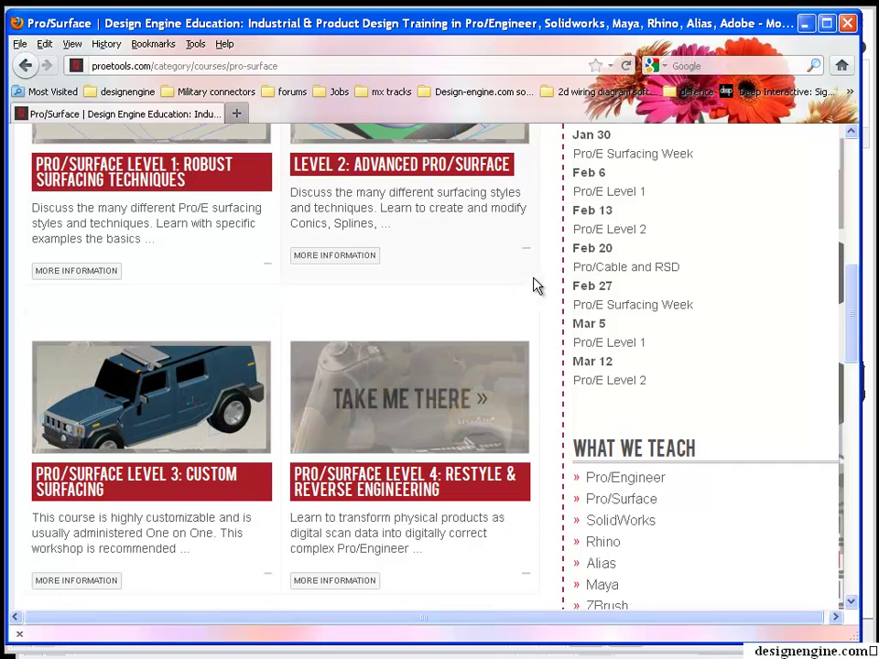
{"action": "scroll", "coordinate": [550, 285], "scroll_direction": "down", "scroll_amount": 2}
{"action": "scroll", "coordinate": [558, 284], "scroll_direction": "down", "scroll_amount": 3}
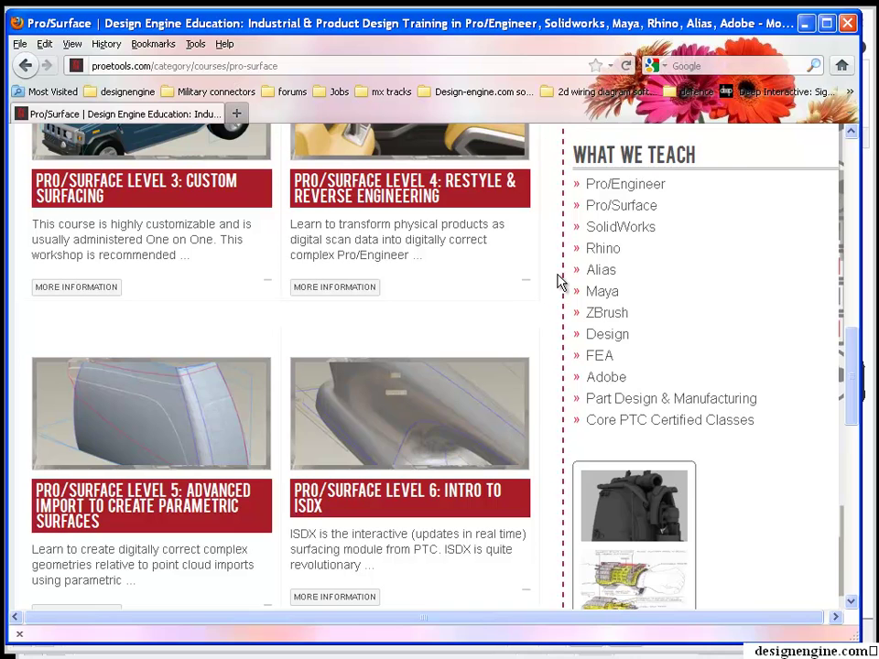
{"action": "scroll", "coordinate": [554, 281], "scroll_direction": "up", "scroll_amount": 2}
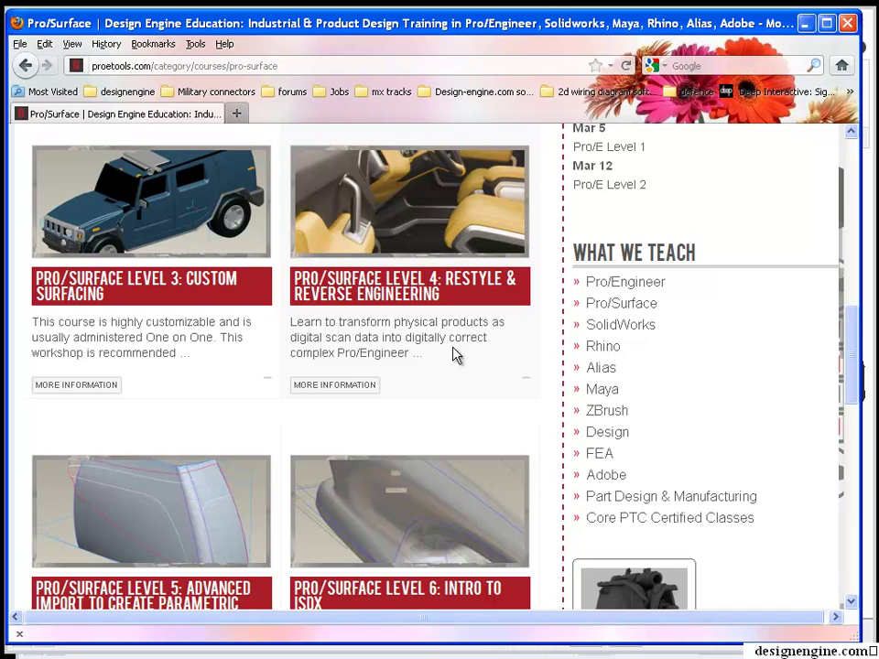
{"action": "scroll", "coordinate": [458, 355], "scroll_direction": "down", "scroll_amount": 2}
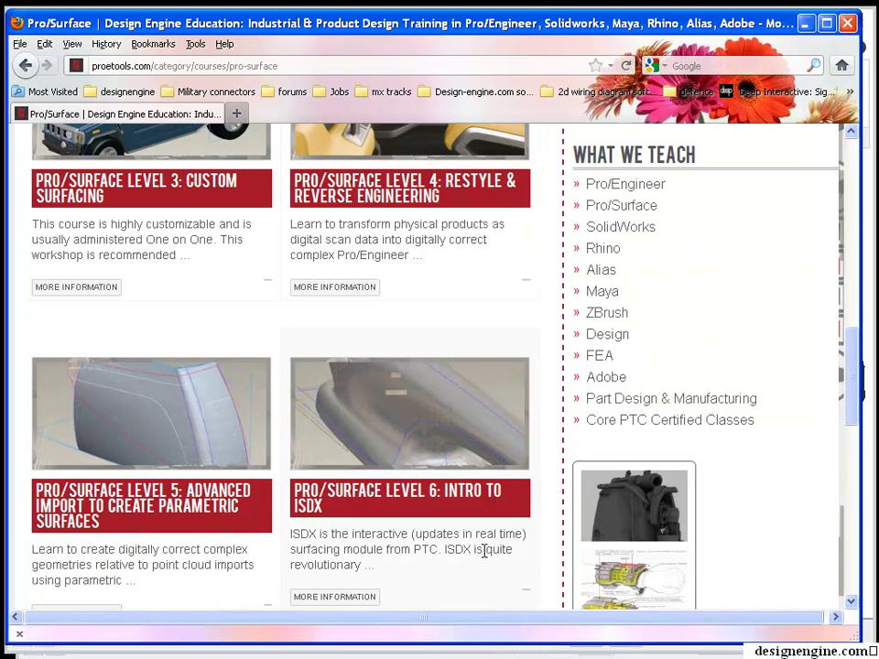
{"action": "scroll", "coordinate": [494, 550], "scroll_direction": "down", "scroll_amount": 2}
{"action": "scroll", "coordinate": [510, 526], "scroll_direction": "down", "scroll_amount": 4}
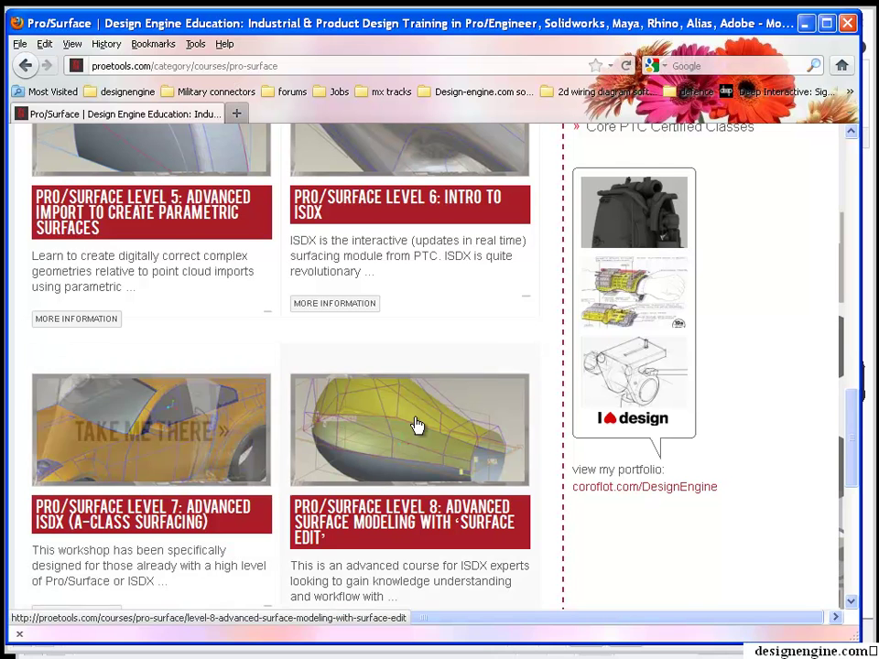
{"action": "scroll", "coordinate": [520, 403], "scroll_direction": "up", "scroll_amount": 15}
Go through TUTORIALS > Student Login to the tutorial index and scroll to the Wildfire 3.0–5.0 list.
{"action": "mouse_move", "coordinate": [412, 254]}
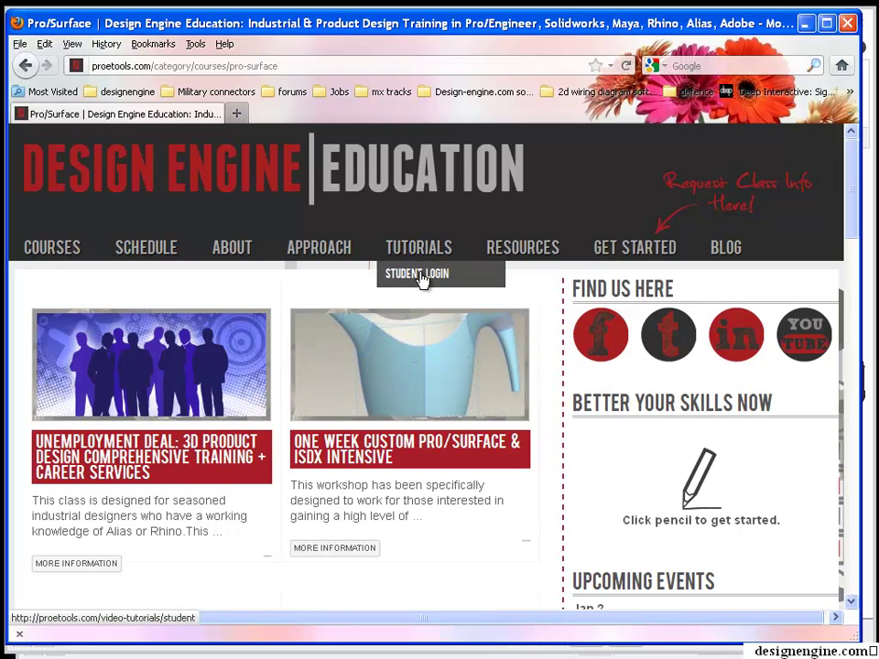
{"action": "left_click", "coordinate": [417, 276]}
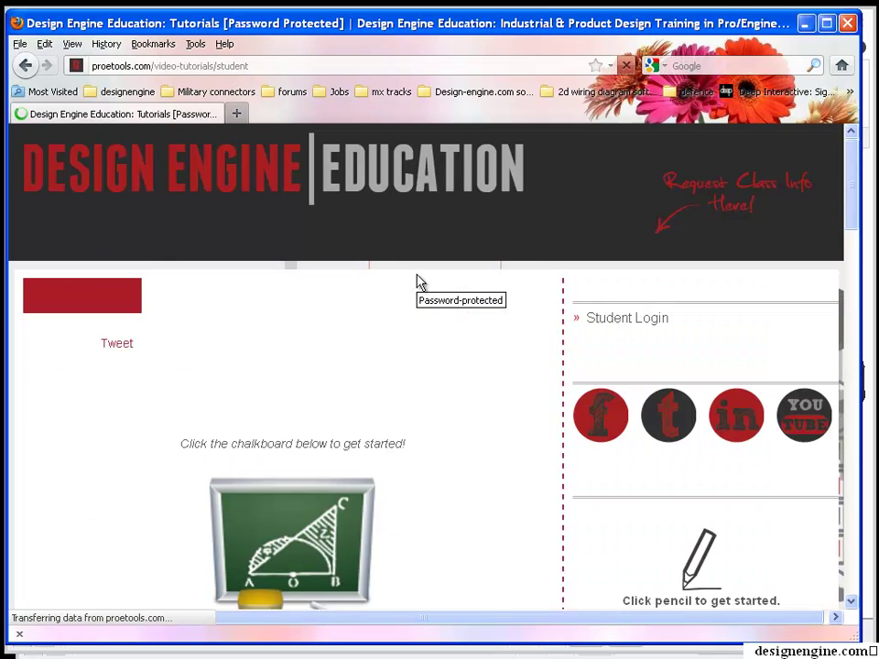
{"action": "left_click", "coordinate": [311, 529]}
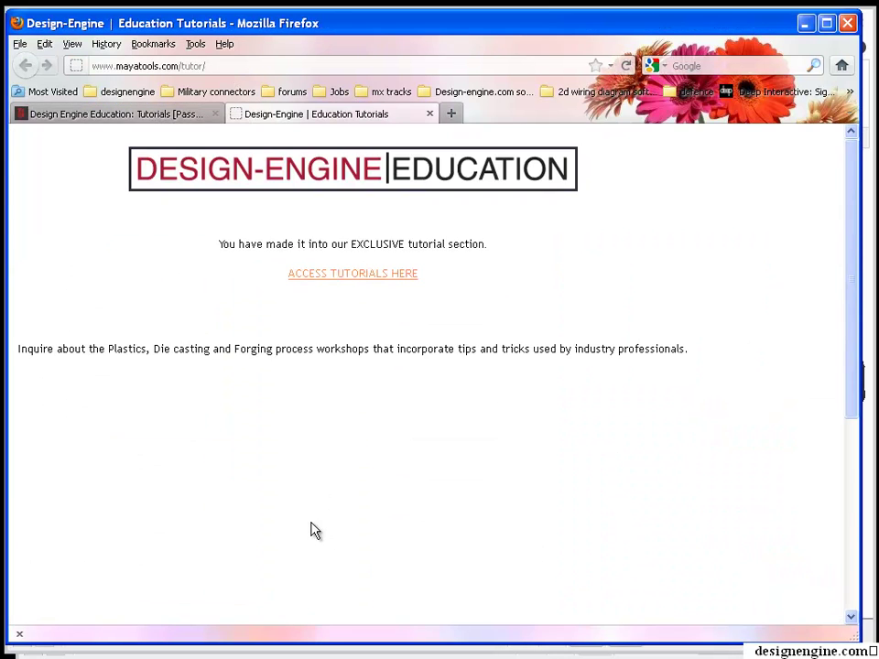
{"action": "left_click", "coordinate": [358, 277]}
{"action": "scroll", "coordinate": [701, 366], "scroll_direction": "down", "scroll_amount": 5}
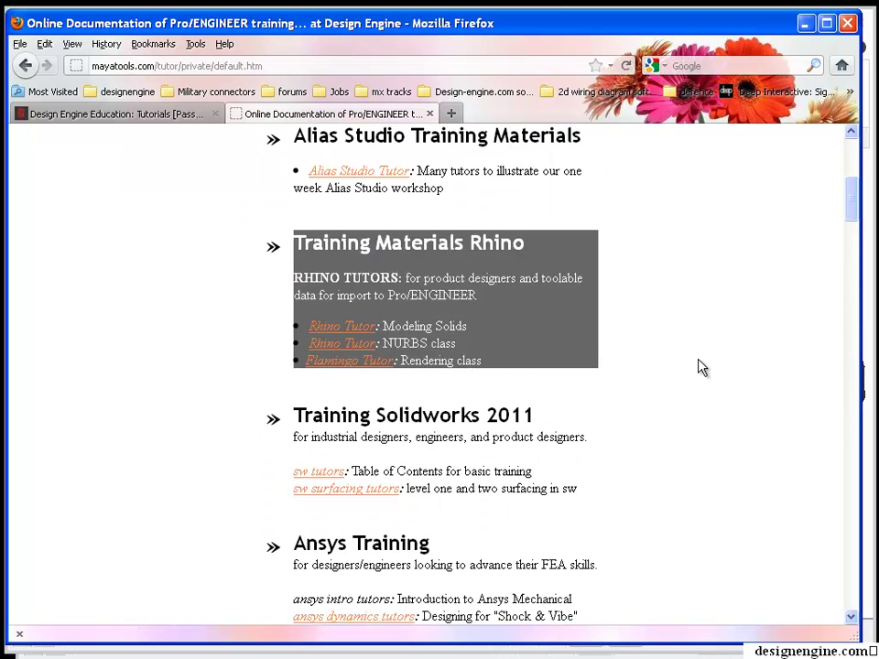
{"action": "scroll", "coordinate": [701, 366], "scroll_direction": "down", "scroll_amount": 10}
{"action": "scroll", "coordinate": [703, 372], "scroll_direction": "down", "scroll_amount": 10}
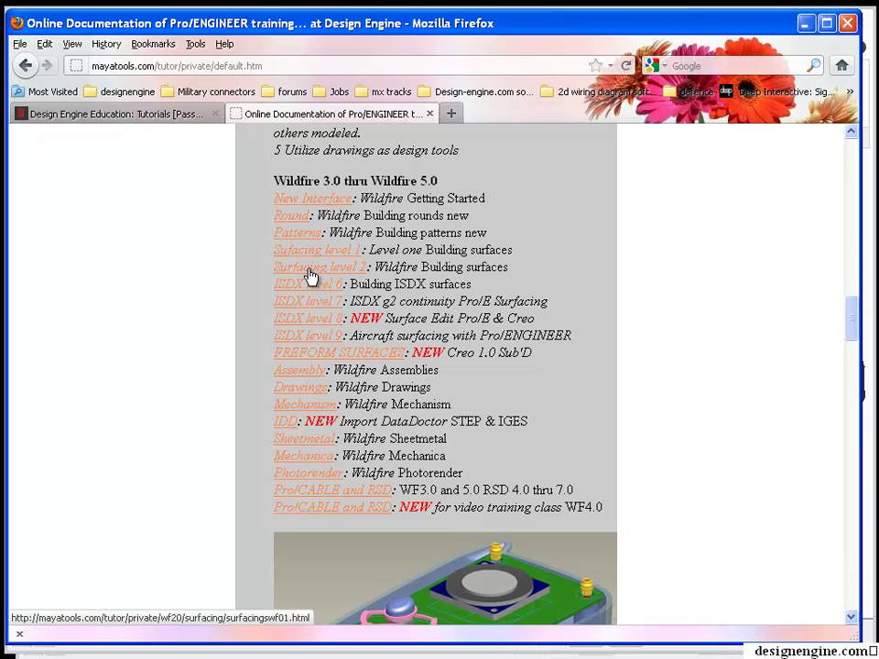
Open 'Surfacing level 2' and scroll past Complex Sweep, armrest and bike seat to the Hummer model.
{"action": "left_click", "coordinate": [309, 277]}
{"action": "scroll", "coordinate": [603, 327], "scroll_direction": "down", "scroll_amount": 8}
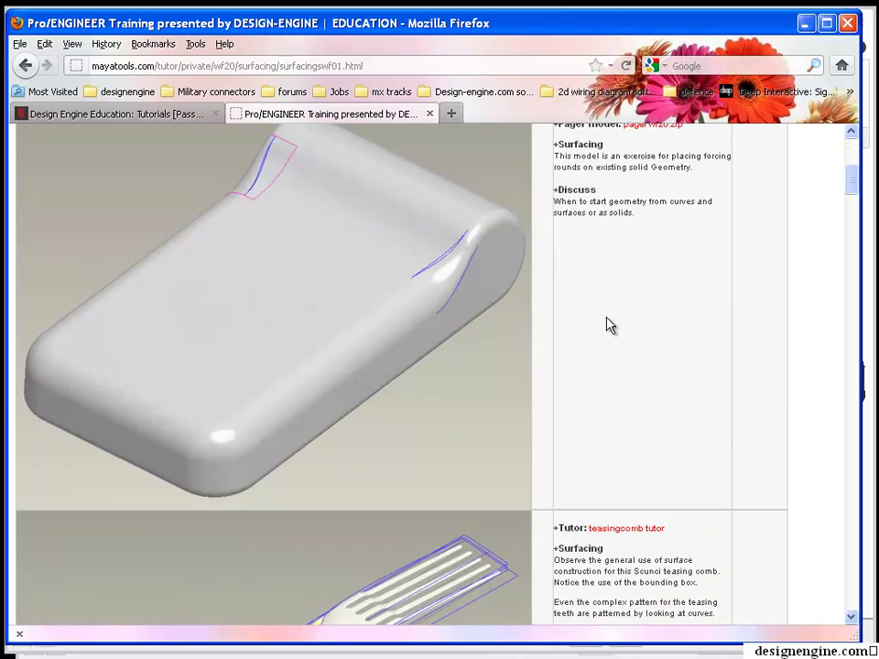
{"action": "scroll", "coordinate": [602, 326], "scroll_direction": "down", "scroll_amount": 7}
{"action": "scroll", "coordinate": [601, 326], "scroll_direction": "down", "scroll_amount": 15}
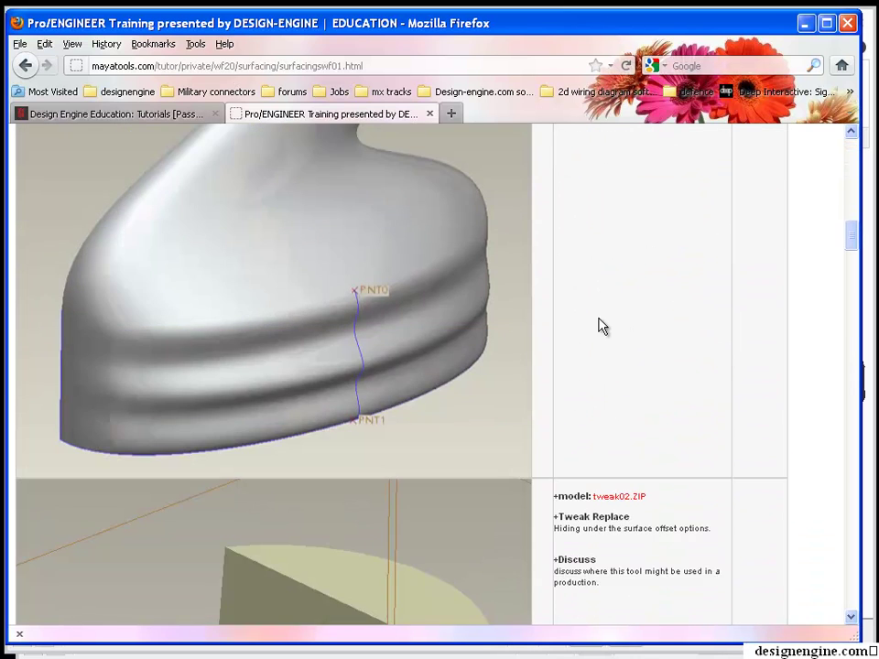
{"action": "scroll", "coordinate": [602, 322], "scroll_direction": "down", "scroll_amount": 15}
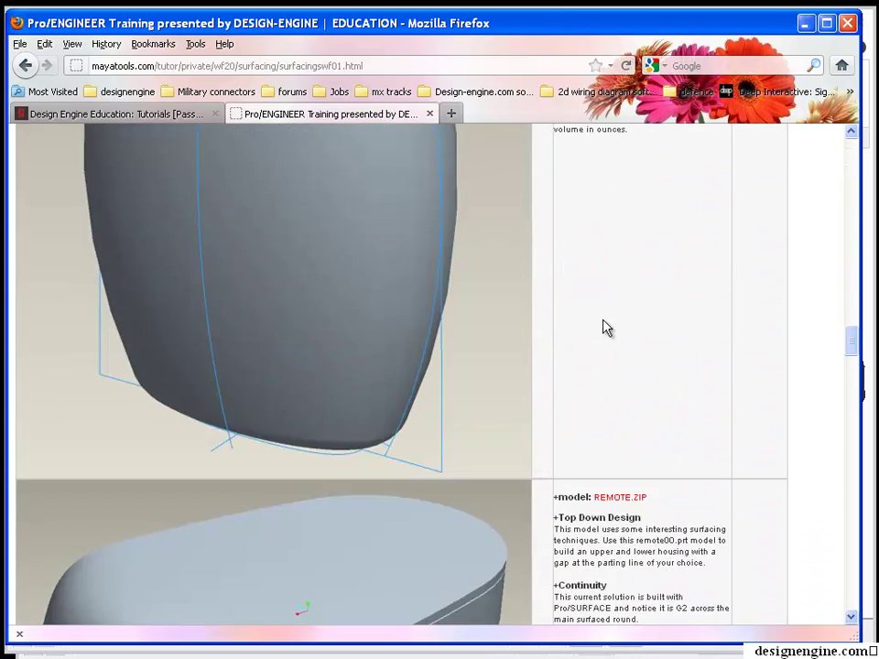
{"action": "scroll", "coordinate": [605, 328], "scroll_direction": "down", "scroll_amount": 4}
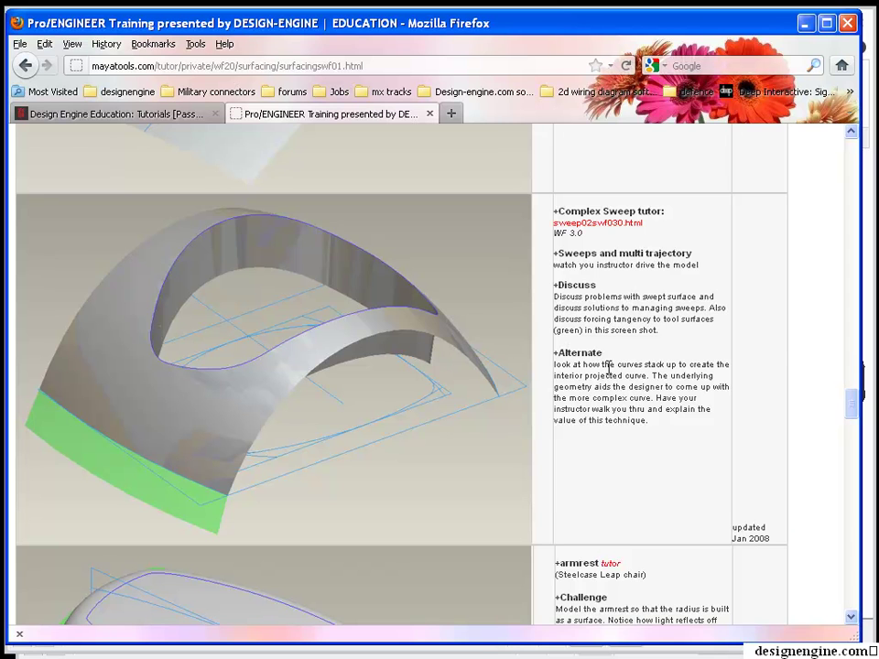
{"action": "scroll", "coordinate": [612, 364], "scroll_direction": "down", "scroll_amount": 4}
{"action": "scroll", "coordinate": [616, 365], "scroll_direction": "down", "scroll_amount": 4}
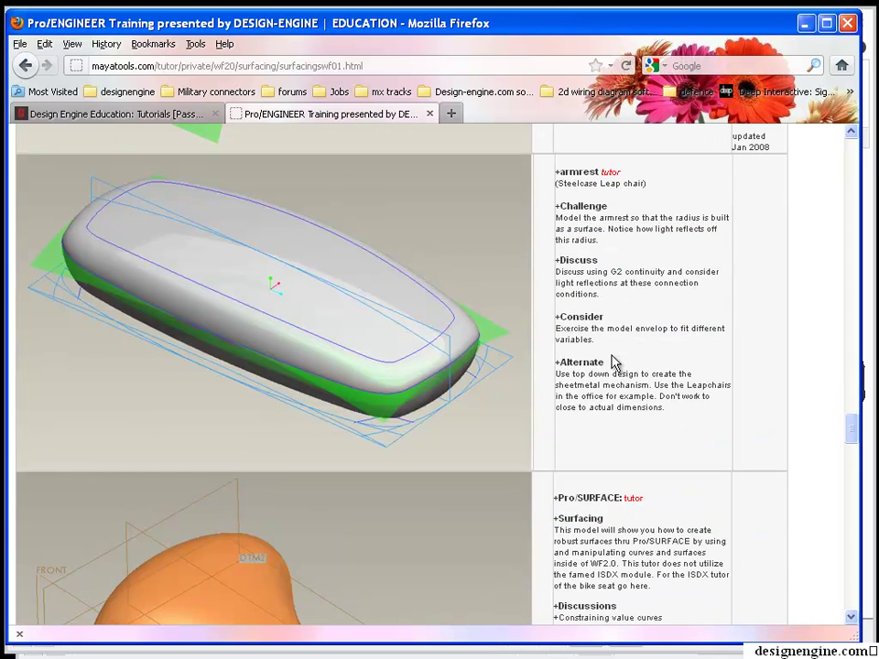
{"action": "scroll", "coordinate": [626, 359], "scroll_direction": "down", "scroll_amount": 8}
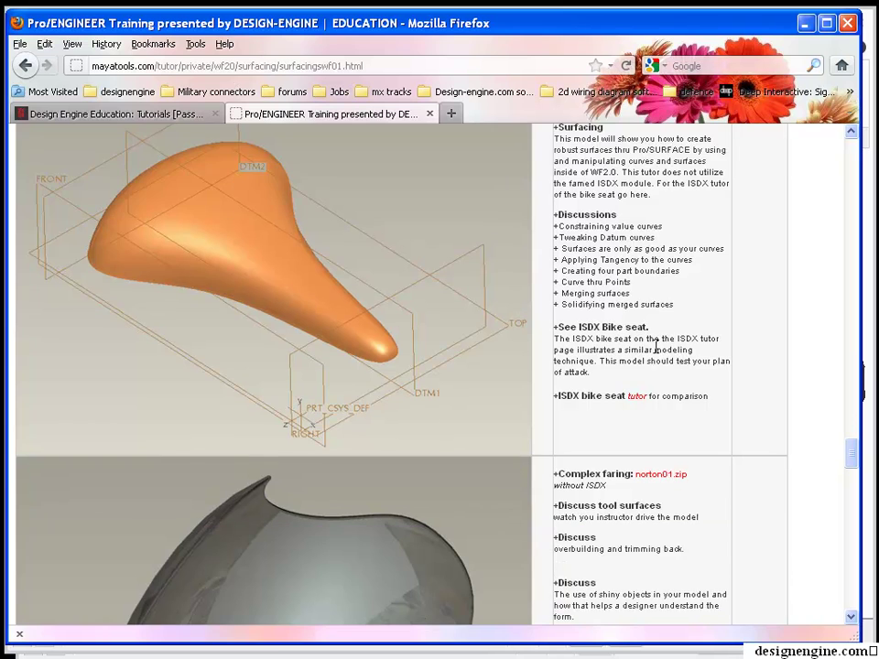
{"action": "scroll", "coordinate": [688, 365], "scroll_direction": "down", "scroll_amount": 6}
{"action": "scroll", "coordinate": [689, 368], "scroll_direction": "down", "scroll_amount": 16}
{"action": "scroll", "coordinate": [682, 373], "scroll_direction": "down", "scroll_amount": 12}
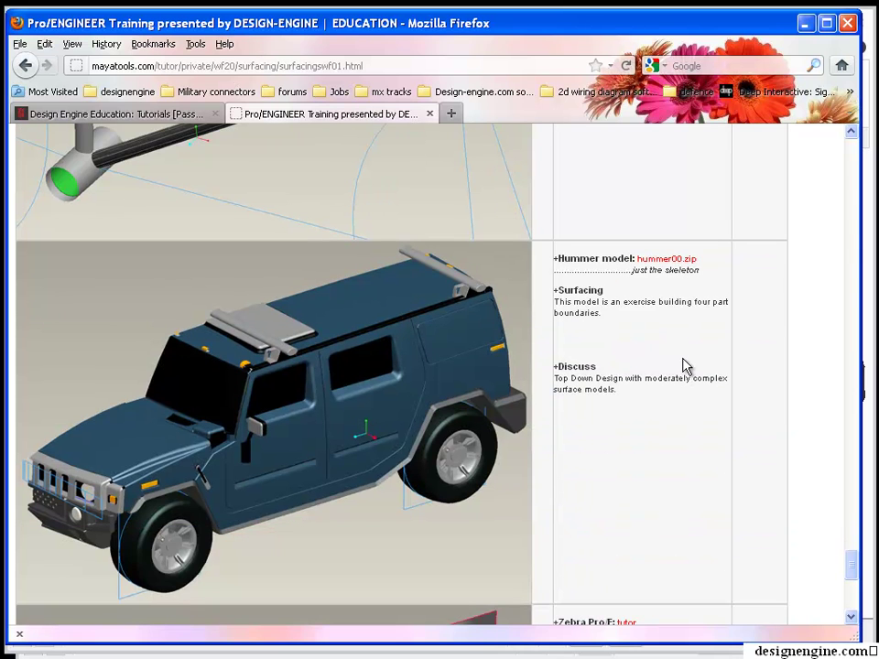
Switch to the HUMMER.ASM window in Creo and orbit, zoom and pan around the full Hummer model.
{"action": "left_click", "coordinate": [806, 23]}
{"action": "mouse_move", "coordinate": [312, 234]}
{"action": "middle_mouse_down"}
{"action": "mouse_move", "coordinate": [338, 222]}
{"action": "mouse_move", "coordinate": [304, 246]}
{"action": "mouse_move", "coordinate": [346, 247]}
{"action": "middle_mouse_up"}
{"action": "scroll", "coordinate": [549, 540], "scroll_direction": "down", "scroll_amount": 3}
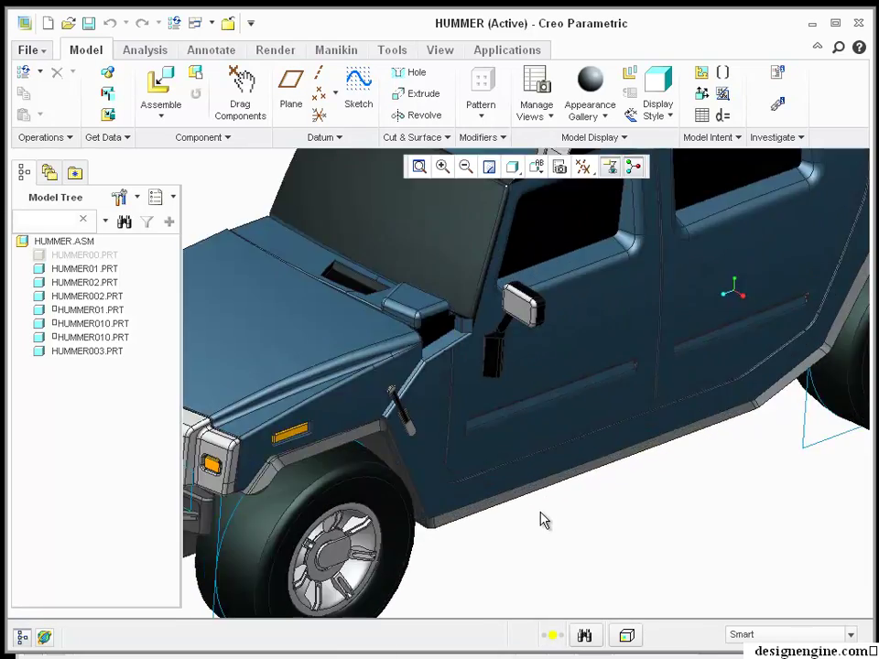
{"action": "mouse_move", "coordinate": [629, 520]}
{"action": "middle_mouse_down"}
{"action": "mouse_move", "coordinate": [589, 493]}
{"action": "mouse_move", "coordinate": [534, 481]}
{"action": "mouse_move", "coordinate": [555, 506]}
{"action": "mouse_move", "coordinate": [548, 524]}
{"action": "middle_mouse_up"}
{"action": "mouse_move", "coordinate": [453, 487]}
{"action": "middle_mouse_down", "text": "shift"}
{"action": "mouse_move", "coordinate": [509, 574]}
{"action": "mouse_move", "coordinate": [503, 491]}
{"action": "mouse_move", "coordinate": [577, 510]}
{"action": "mouse_move", "coordinate": [608, 481]}
{"action": "mouse_move", "coordinate": [601, 514]}
{"action": "mouse_move", "coordinate": [613, 488]}
{"action": "mouse_move", "coordinate": [618, 503]}
{"action": "mouse_move", "coordinate": [667, 506]}
{"action": "middle_mouse_up", "text": "shift"}
{"action": "scroll", "coordinate": [508, 554], "scroll_direction": "up", "scroll_amount": 5}
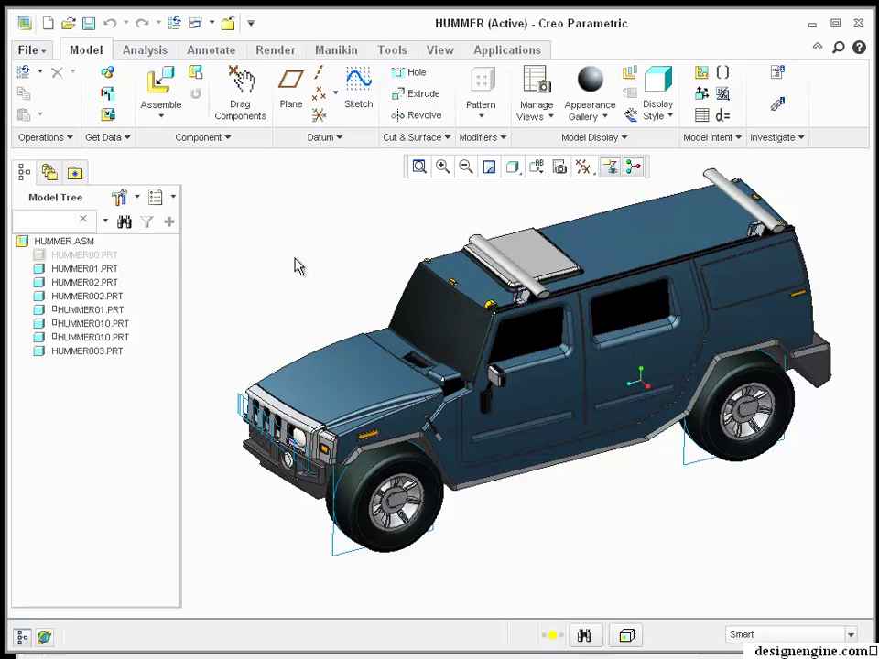
{"action": "left_click", "coordinate": [763, 225]}
{"action": "left_click", "coordinate": [840, 221]}
{"action": "scroll", "coordinate": [781, 230], "scroll_direction": "up", "scroll_amount": 4}
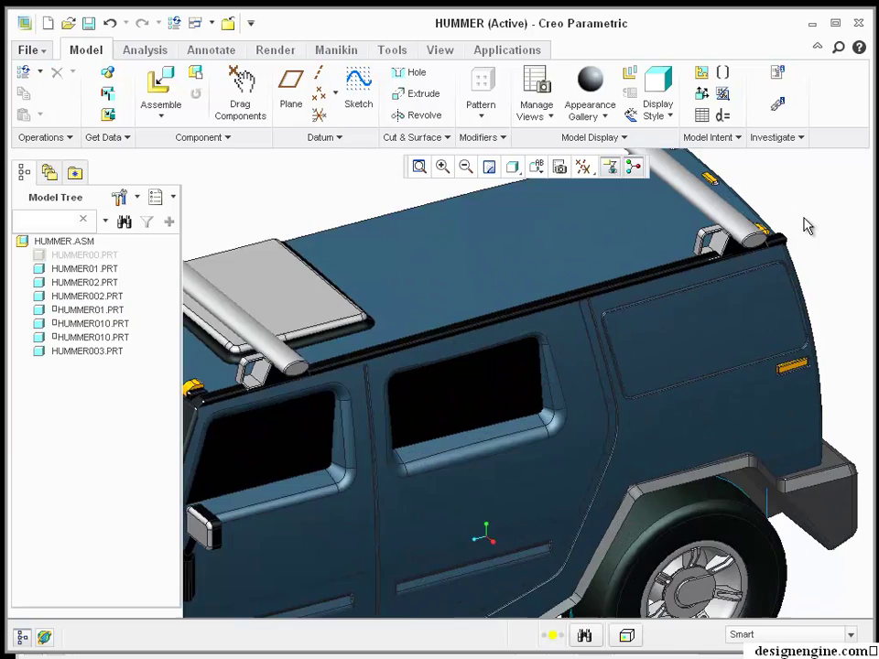
{"action": "scroll", "coordinate": [831, 260], "scroll_direction": "down", "scroll_amount": 5}
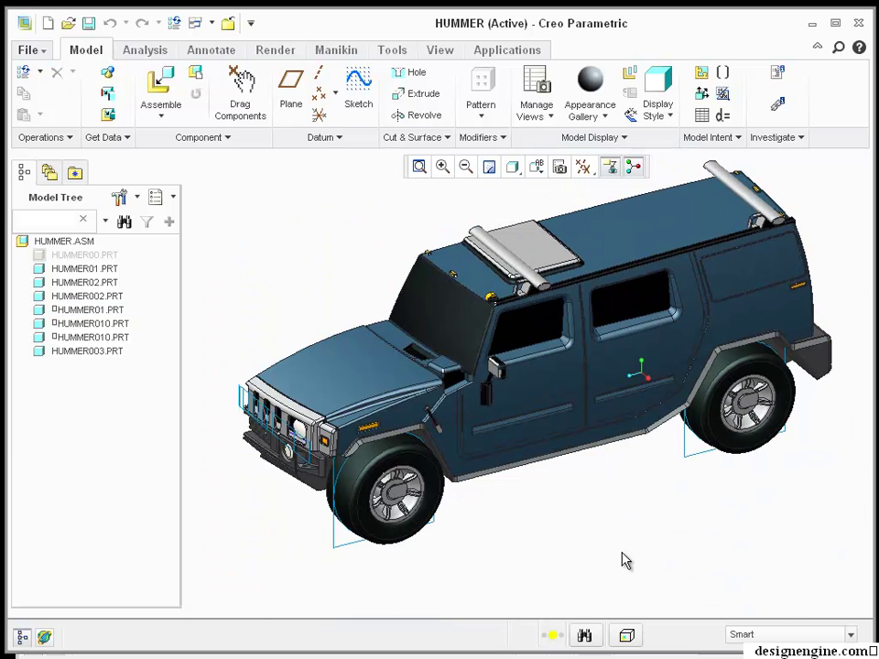
{"action": "scroll", "coordinate": [516, 390], "scroll_direction": "up", "scroll_amount": 6}
{"action": "scroll", "coordinate": [449, 331], "scroll_direction": "down", "scroll_amount": 3}
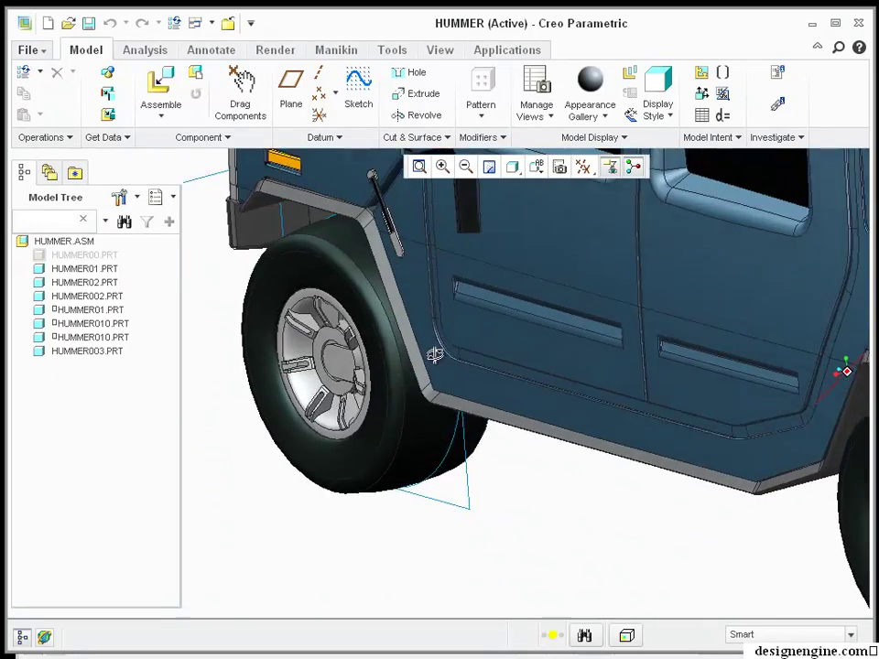
{"action": "middle_click_drag", "start_coordinate": [434, 355], "coordinate": [494, 455]}
{"action": "scroll", "coordinate": [482, 373], "scroll_direction": "up", "scroll_amount": 4}
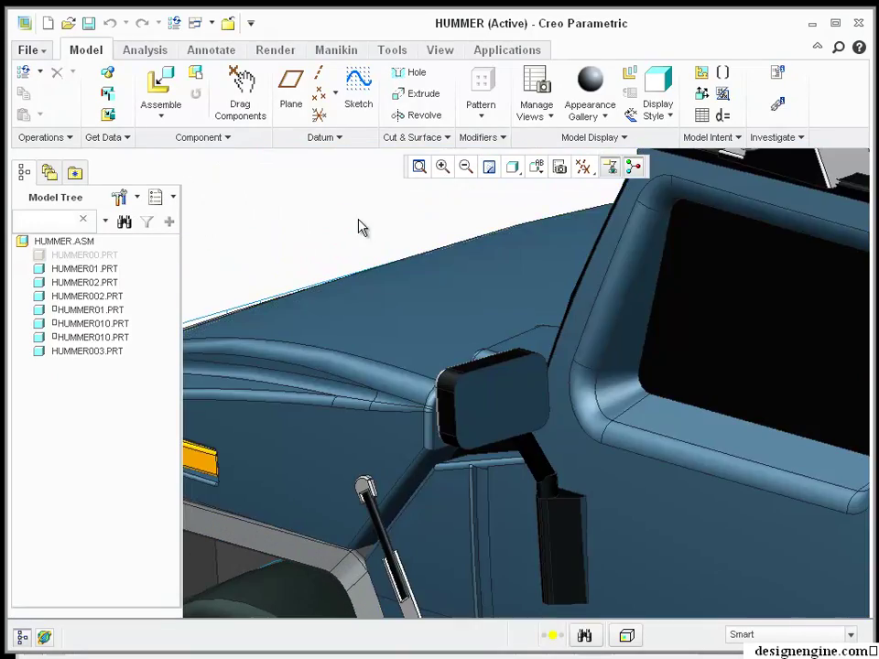
{"action": "middle_click_drag", "start_coordinate": [359, 228], "coordinate": [329, 201], "text": "shift"}
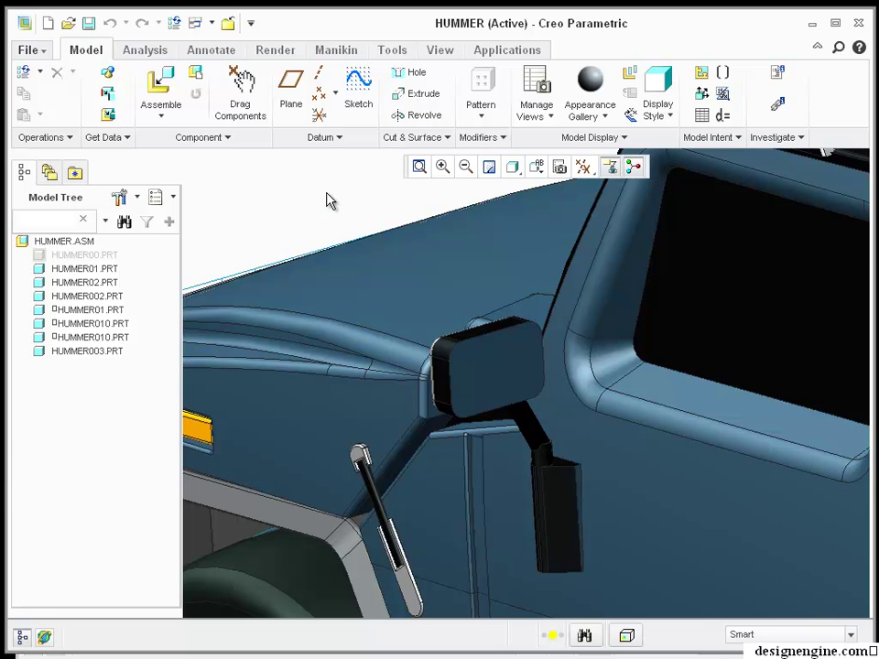
{"action": "key", "text": "ctrl+d"}
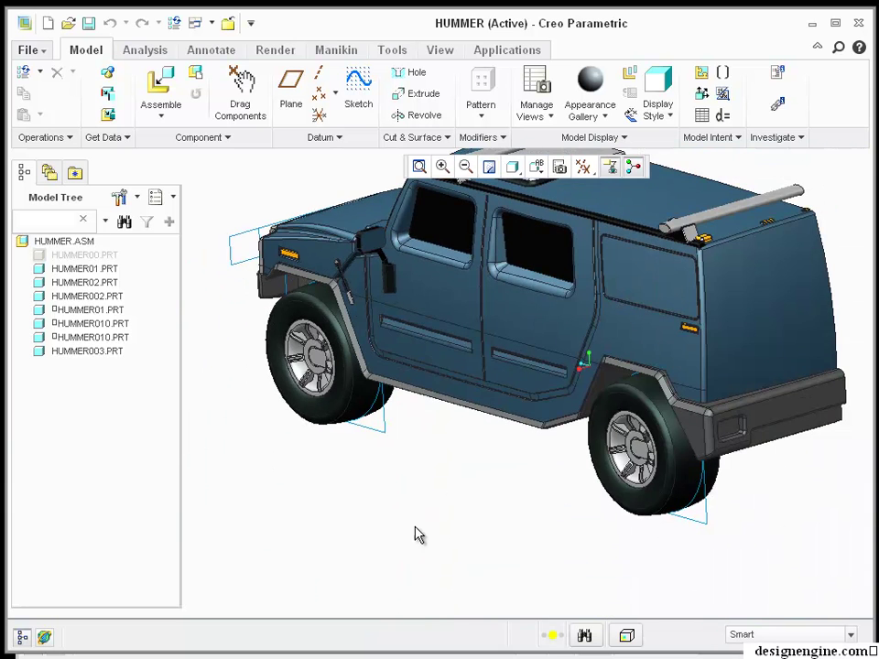
{"action": "middle_click_drag", "start_coordinate": [416, 534], "coordinate": [682, 508]}
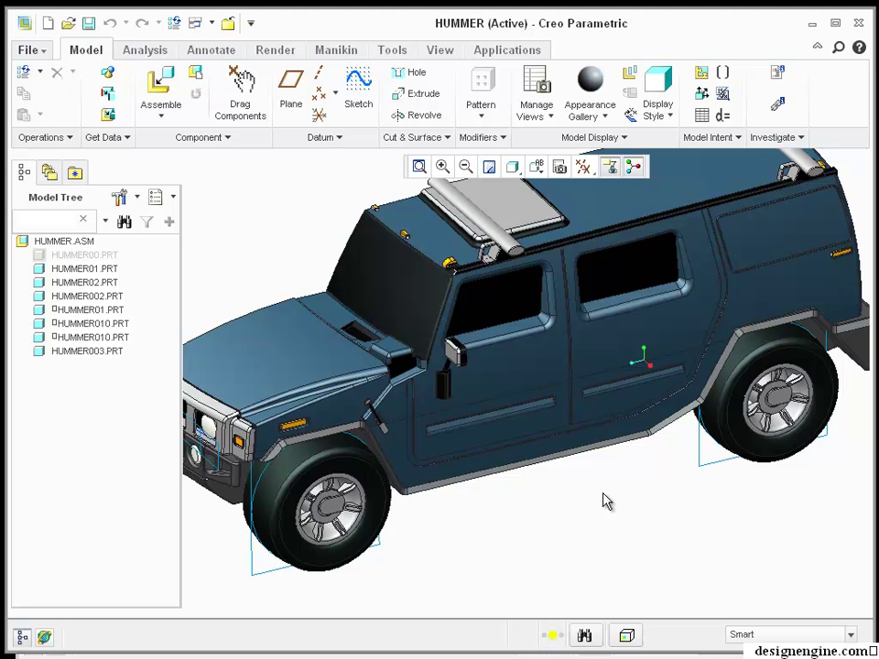
{"action": "middle_click_drag", "start_coordinate": [618, 506], "coordinate": [639, 521]}
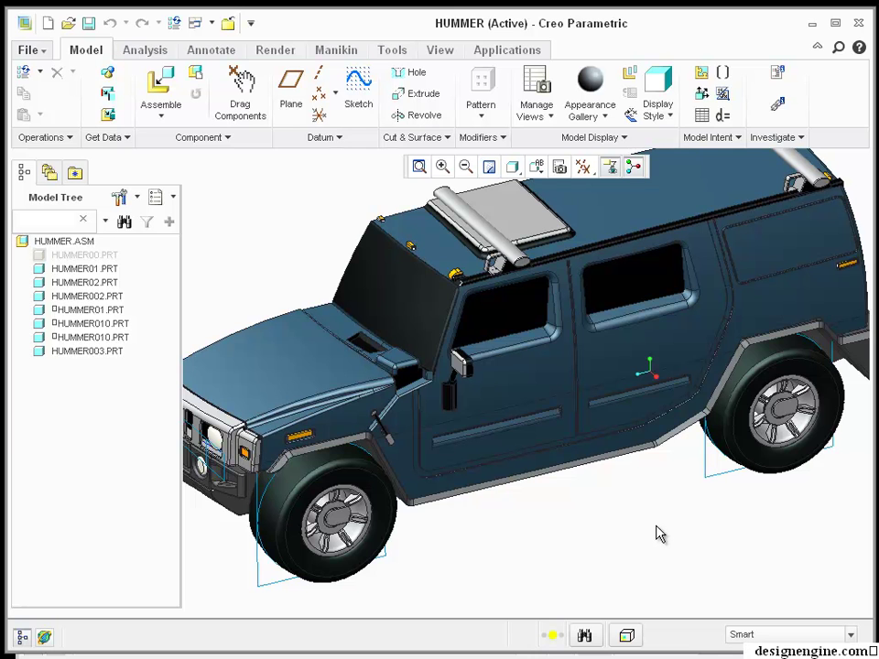
{"action": "mouse_move", "coordinate": [659, 533]}
{"action": "middle_mouse_down"}
{"action": "mouse_move", "coordinate": [665, 516]}
{"action": "mouse_move", "coordinate": [666, 530]}
{"action": "middle_mouse_up"}
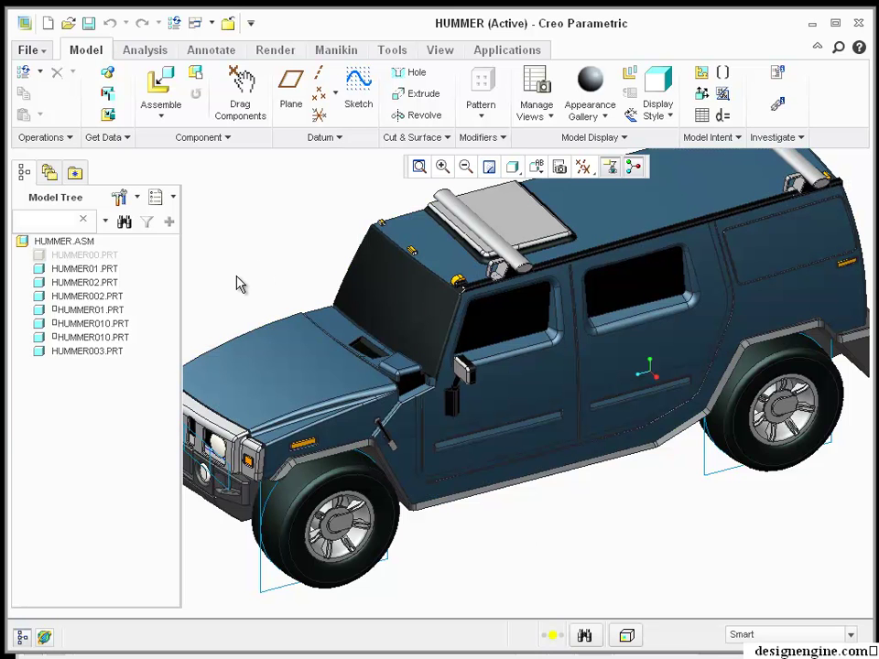
Make the HUMMER00 part window active using the Windows list.
{"action": "right_click", "coordinate": [89, 256]}
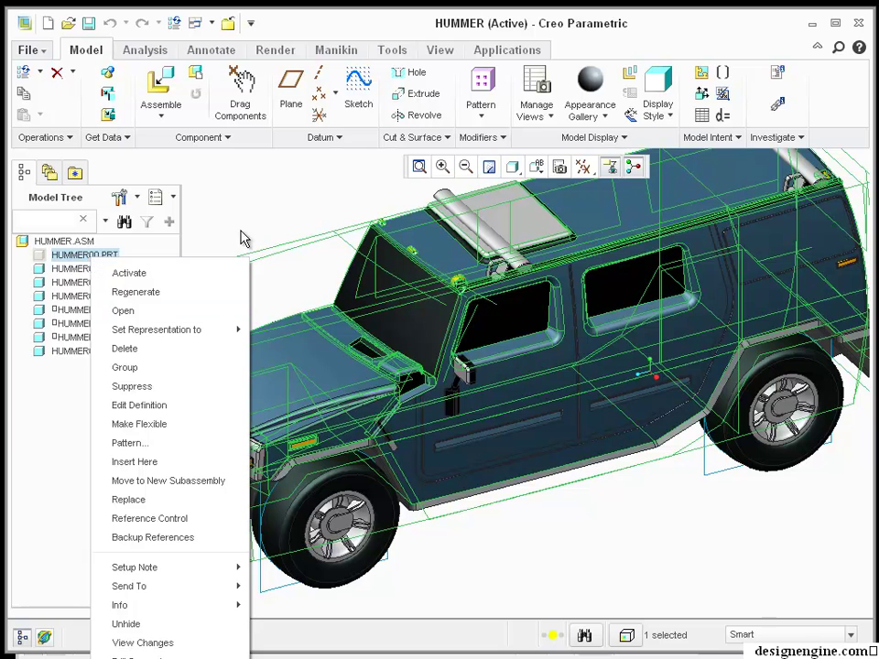
{"action": "left_click", "coordinate": [192, 170]}
{"action": "left_click", "coordinate": [192, 170]}
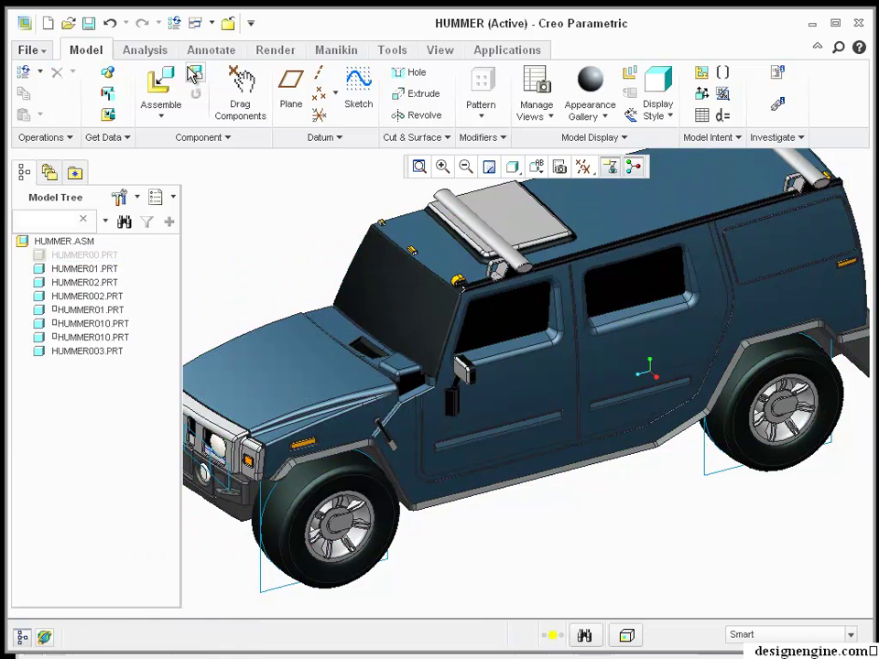
{"action": "left_click", "coordinate": [211, 23]}
{"action": "left_click", "coordinate": [240, 70]}
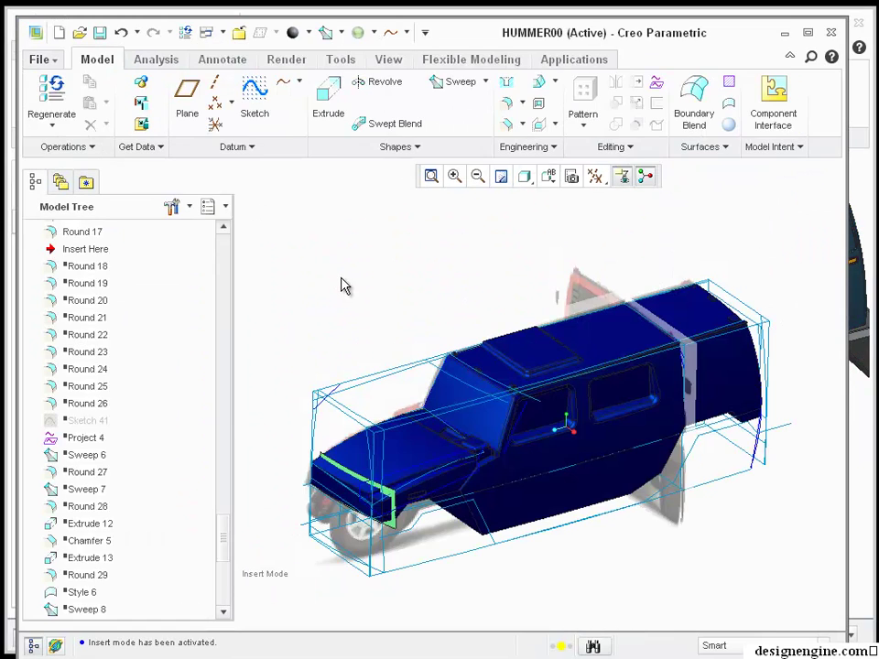
Orbit HUMMER00 to inspect it, then roll its features back to just after Solidify 4.
{"action": "middle_click_drag", "start_coordinate": [379, 294], "coordinate": [450, 244], "text": "shift"}
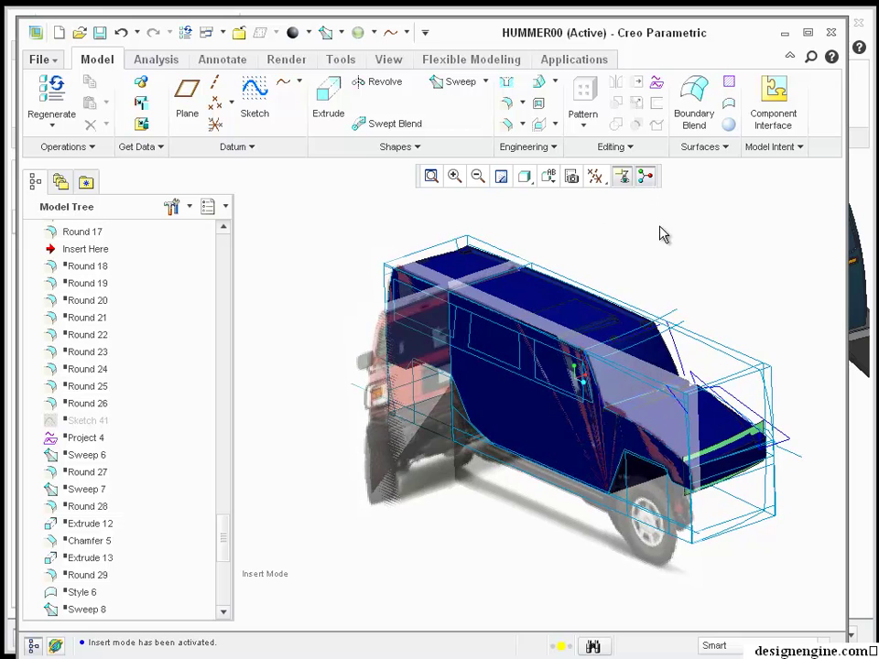
{"action": "middle_click_drag", "start_coordinate": [658, 232], "coordinate": [657, 257]}
{"action": "middle_click_drag", "start_coordinate": [738, 381], "coordinate": [710, 361]}
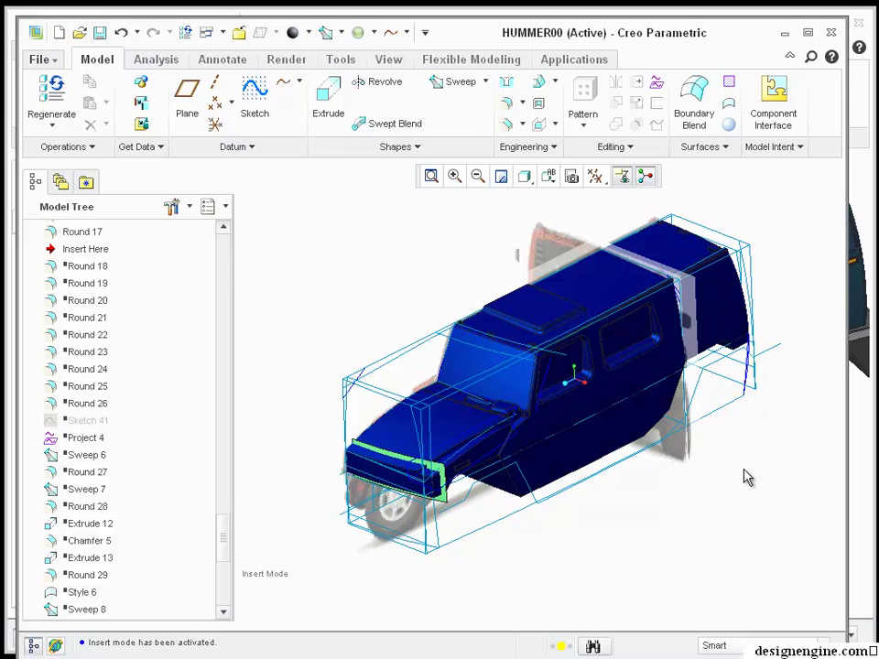
{"action": "middle_click_drag", "start_coordinate": [759, 457], "coordinate": [748, 477]}
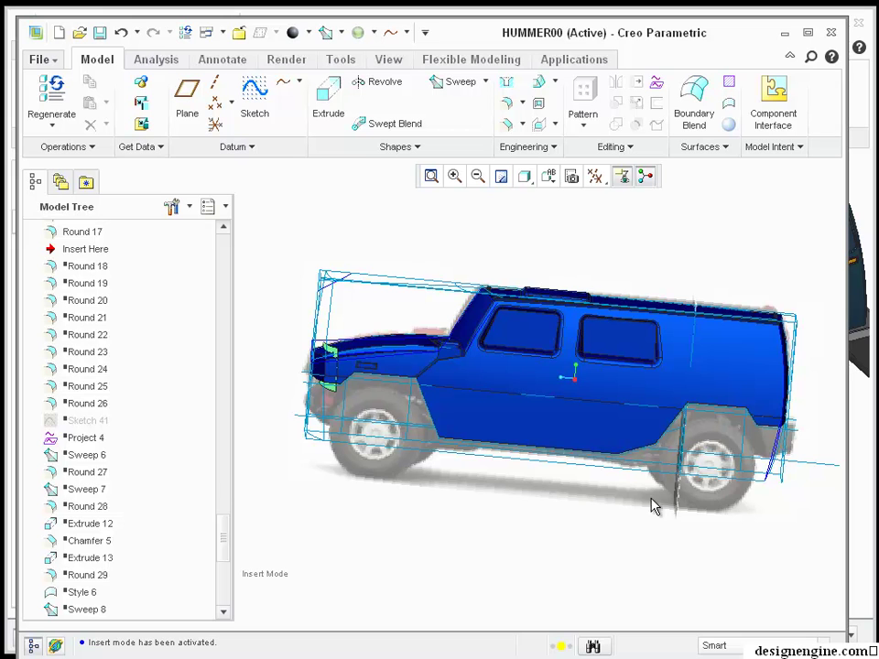
{"action": "middle_click_drag", "start_coordinate": [507, 514], "coordinate": [516, 520]}
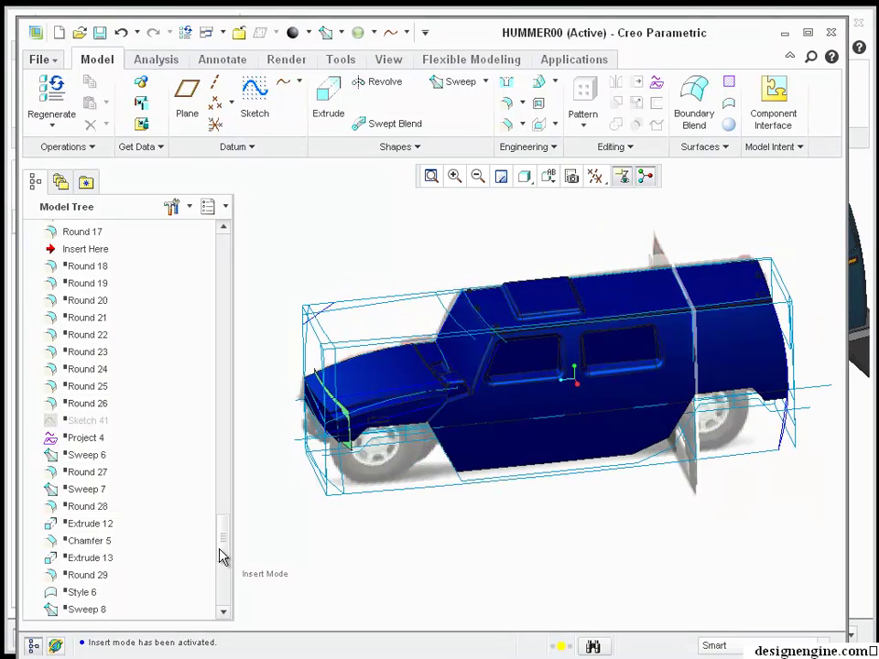
{"action": "left_click_drag", "start_coordinate": [222, 558], "coordinate": [225, 519]}
{"action": "left_click_drag", "start_coordinate": [66, 547], "coordinate": [73, 240]}
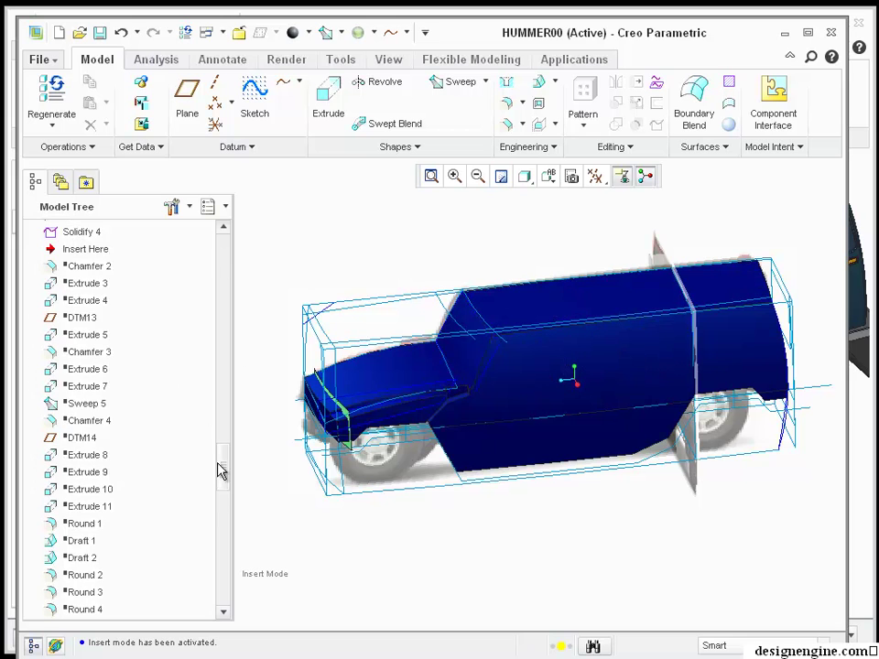
Move the insert point to just after Extend 6 and orbit the remaining surfaces over the red images.
{"action": "left_click_drag", "start_coordinate": [221, 485], "coordinate": [226, 454]}
{"action": "mouse_move", "coordinate": [79, 444]}
{"action": "left_mouse_down"}
{"action": "mouse_move", "coordinate": [60, 355]}
{"action": "mouse_move", "coordinate": [63, 227]}
{"action": "mouse_move", "coordinate": [74, 207]}
{"action": "mouse_move", "coordinate": [84, 230]}
{"action": "mouse_move", "coordinate": [60, 228]}
{"action": "mouse_move", "coordinate": [84, 225]}
{"action": "left_mouse_up"}
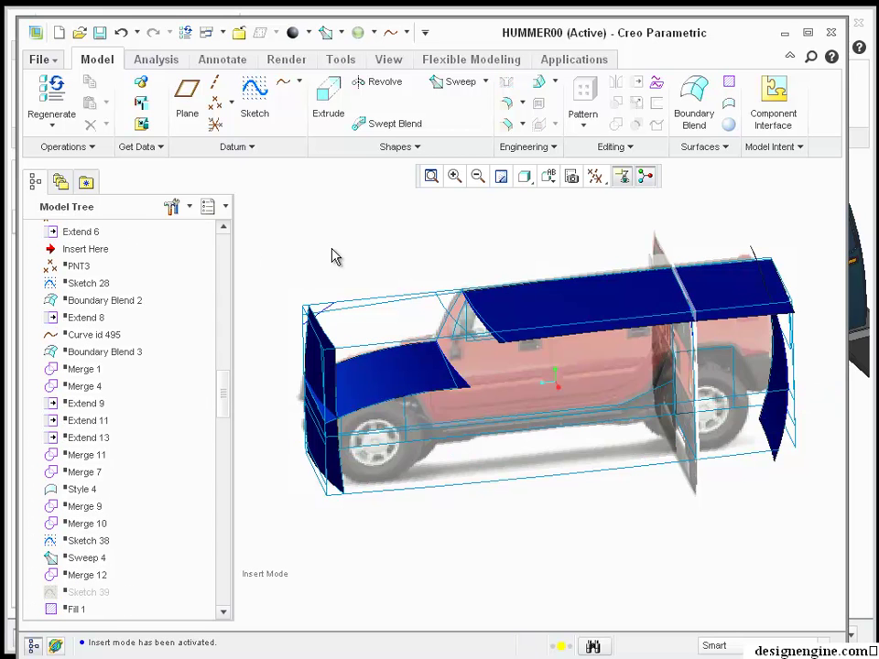
{"action": "middle_click_drag", "start_coordinate": [338, 251], "coordinate": [407, 263]}
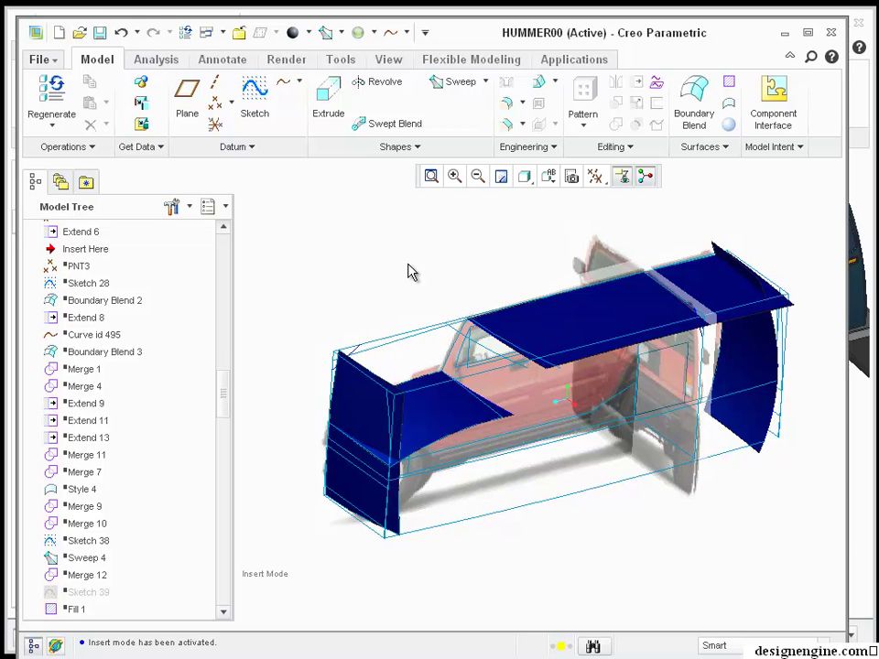
{"action": "mouse_move", "coordinate": [409, 271]}
{"action": "middle_mouse_down"}
{"action": "mouse_move", "coordinate": [395, 233]}
{"action": "mouse_move", "coordinate": [402, 259]}
{"action": "mouse_move", "coordinate": [354, 253]}
{"action": "mouse_move", "coordinate": [379, 239]}
{"action": "mouse_move", "coordinate": [415, 247]}
{"action": "mouse_move", "coordinate": [424, 255]}
{"action": "mouse_move", "coordinate": [414, 276]}
{"action": "middle_mouse_up"}
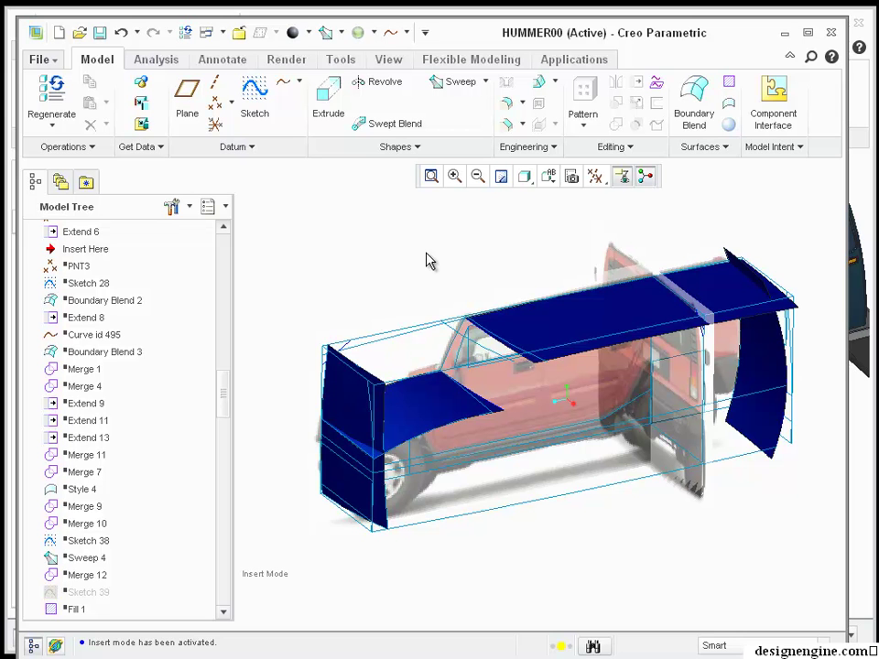
{"action": "middle_click_drag", "start_coordinate": [489, 228], "coordinate": [632, 240]}
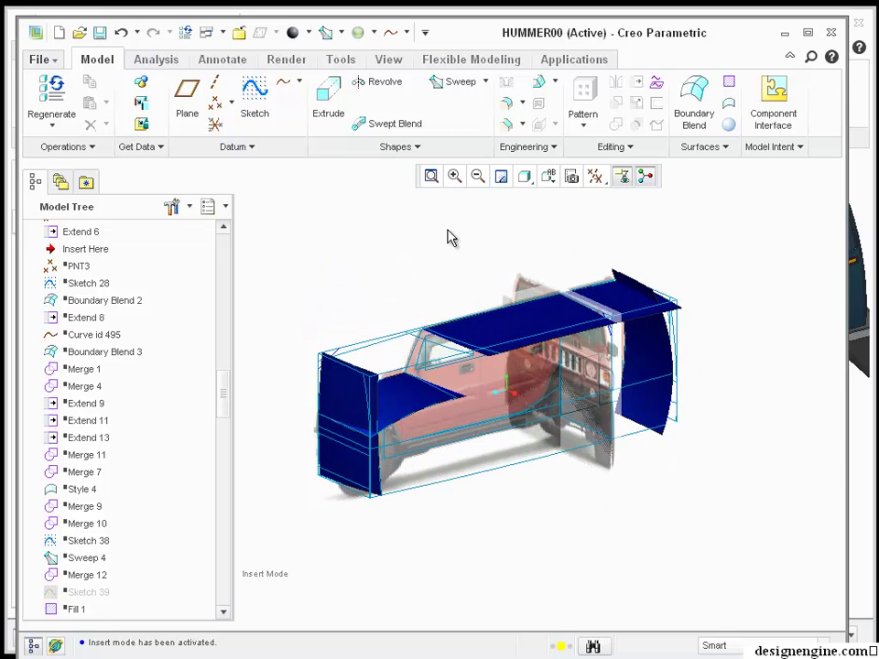